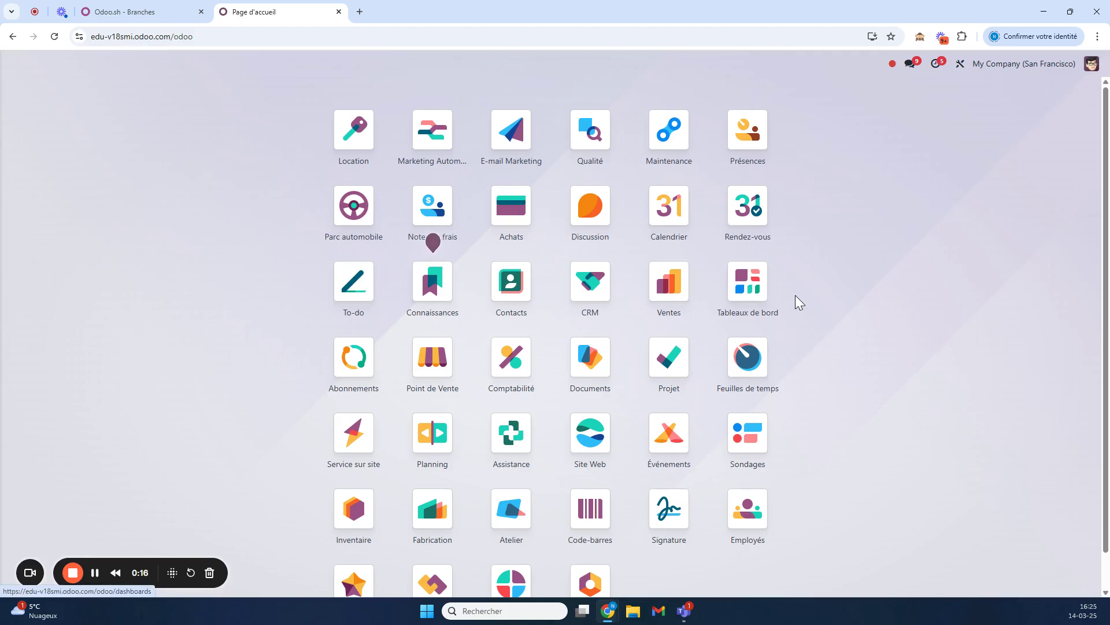
Open the Contacts app from the home menu search 'contact'.
{"action": "type", "text": "contact"}
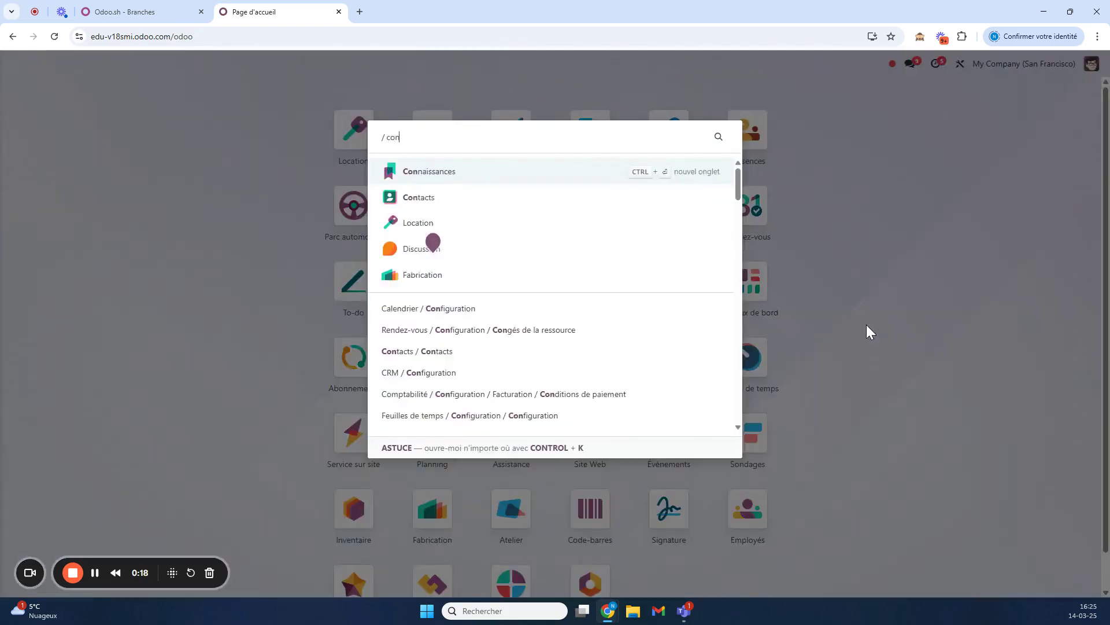
{"action": "key", "text": "Return"}
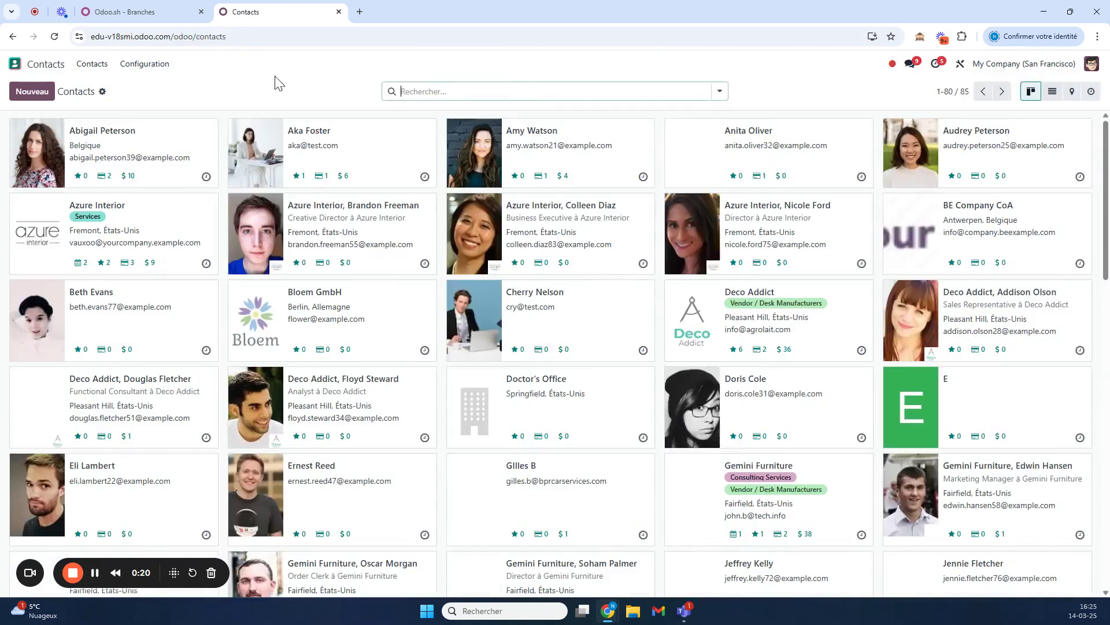
{"action": "left_click", "coordinate": [103, 92]}
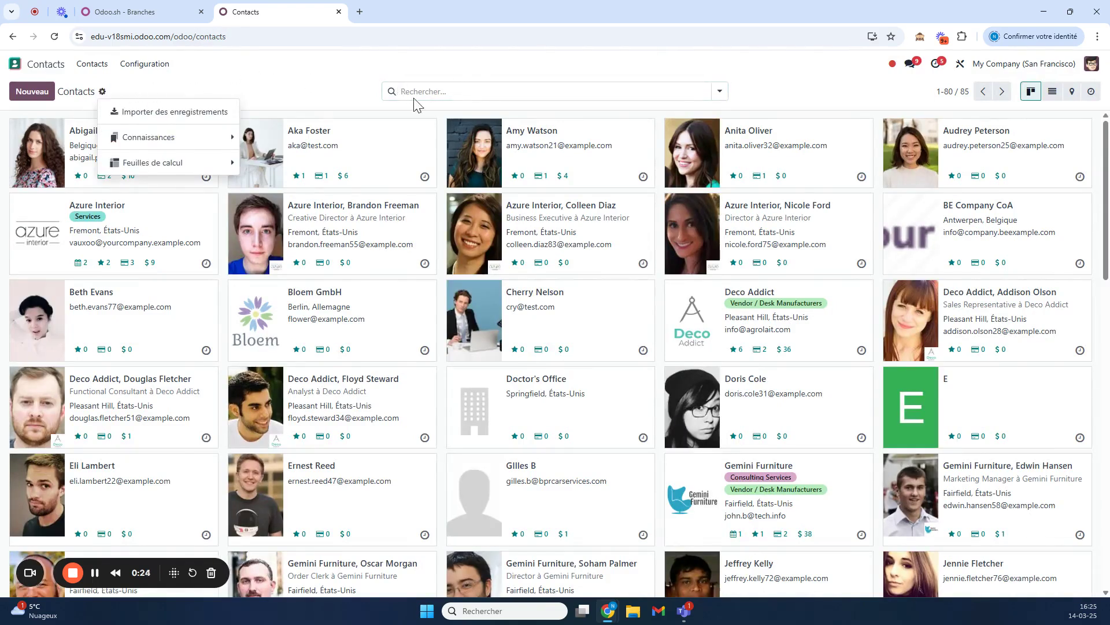
Filter contacts by the customer's first name and open the second matching contact.
{"action": "left_click", "coordinate": [451, 92]}
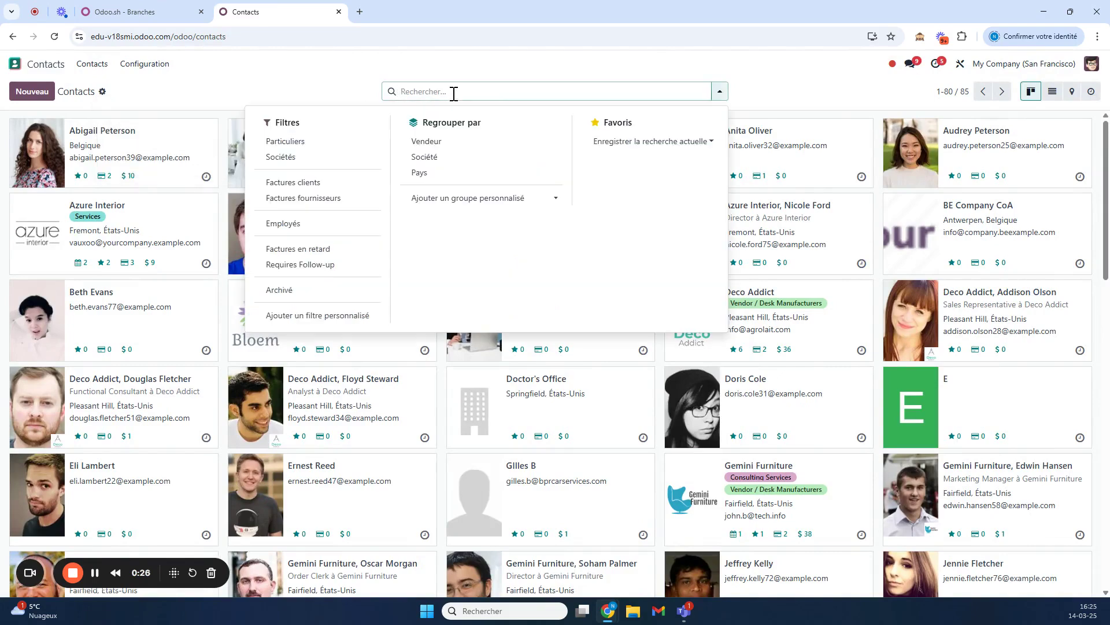
{"action": "type", "text": "simon"}
{"action": "key", "text": "Return"}
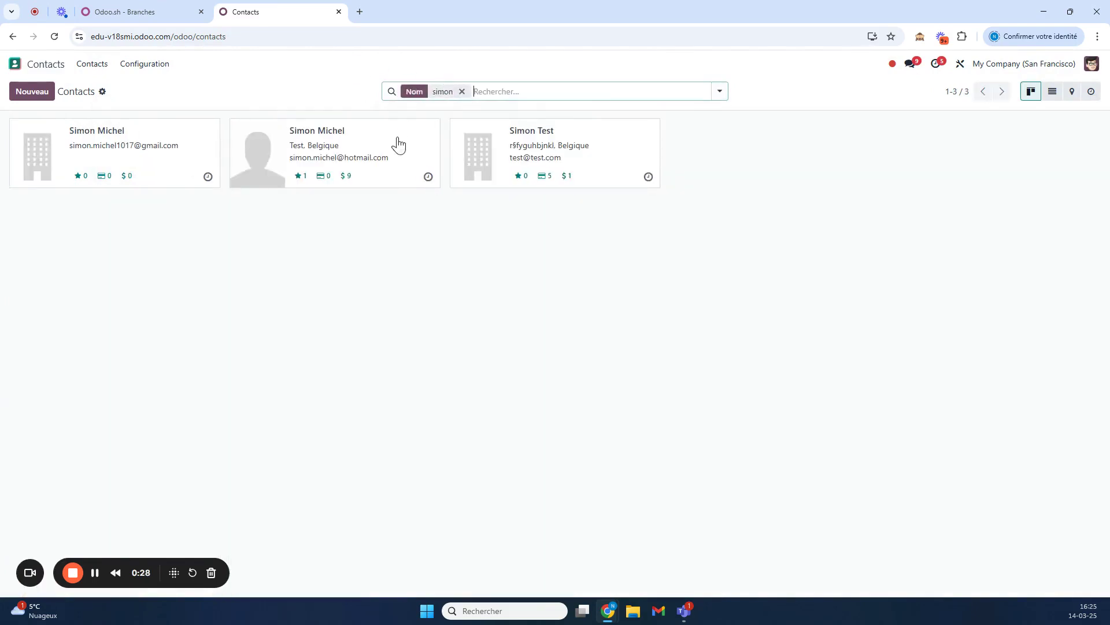
{"action": "left_click", "coordinate": [339, 140]}
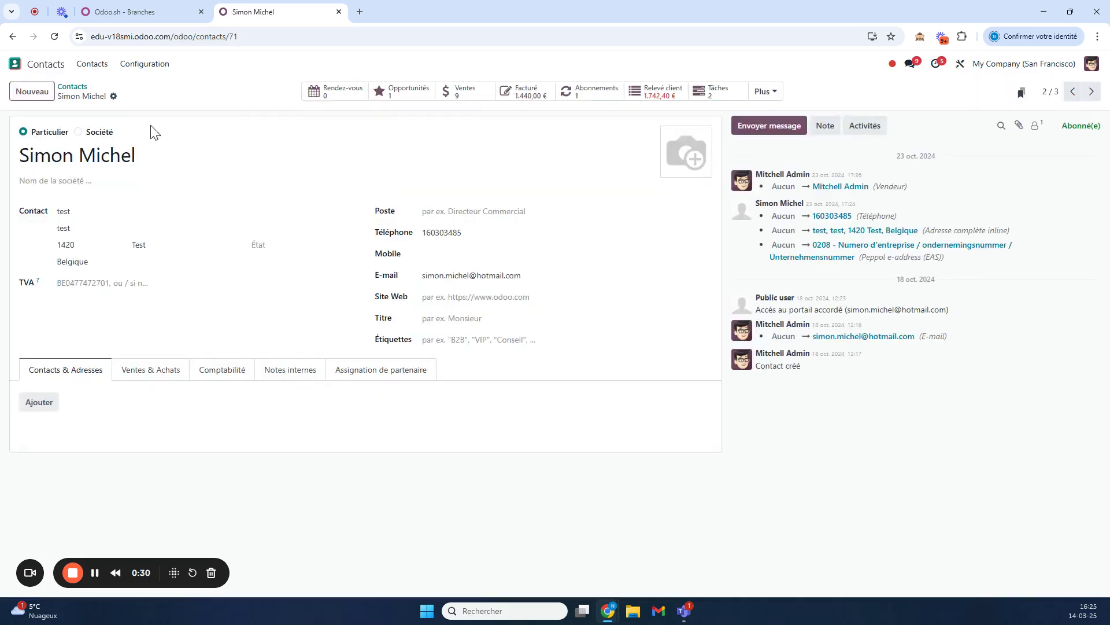
{"action": "left_click", "coordinate": [113, 97]}
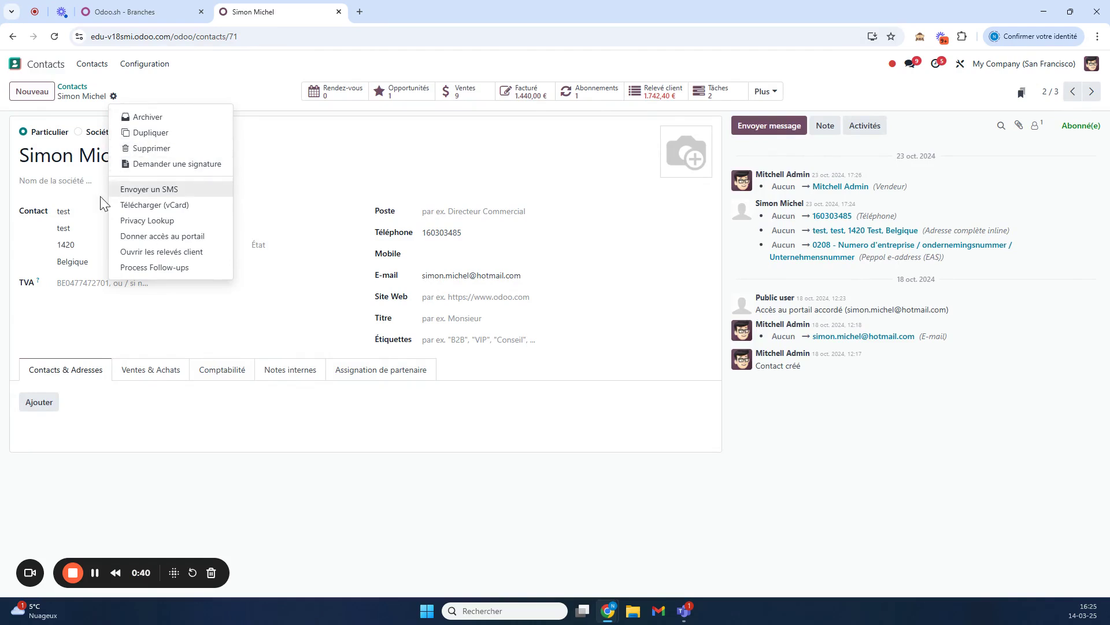
{"action": "left_click", "coordinate": [177, 236]}
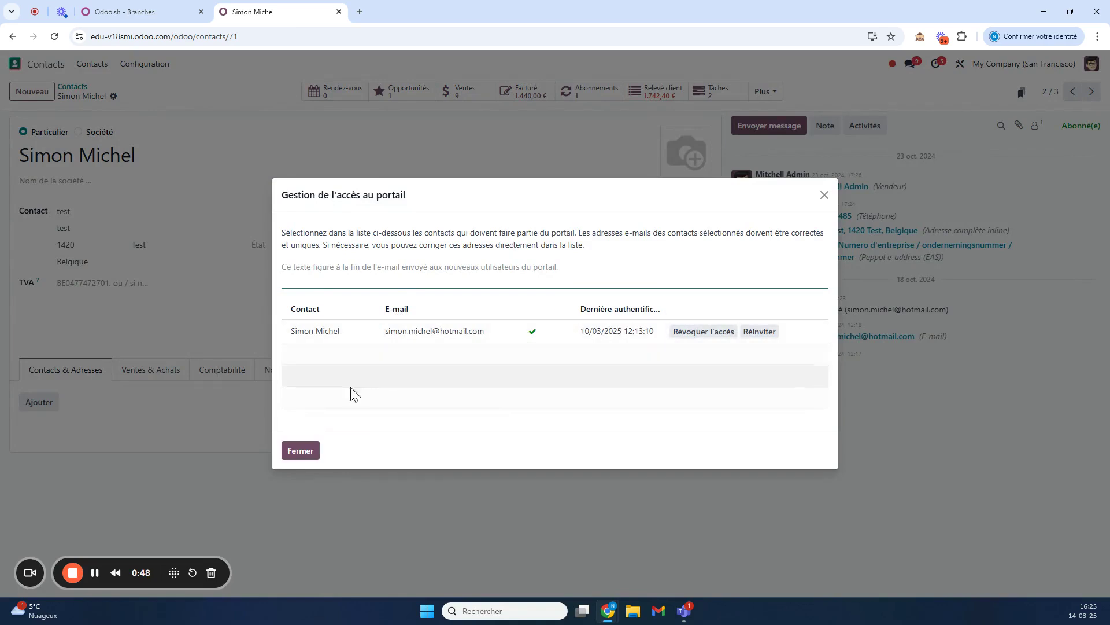
{"action": "left_click", "coordinate": [299, 450]}
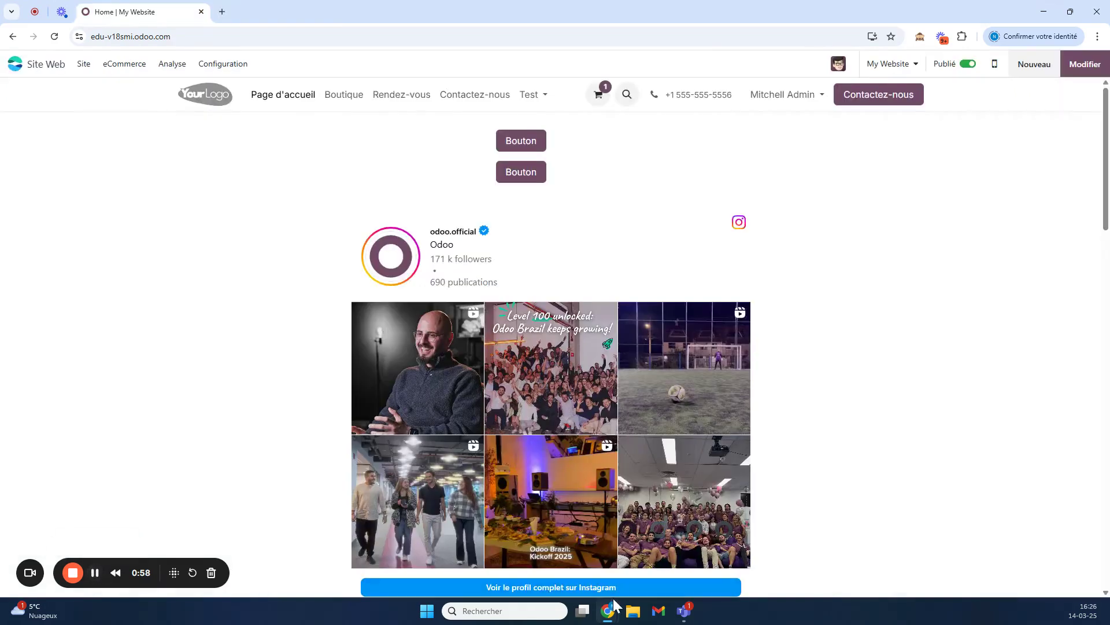
Load the company website in the private browsing window.
{"action": "mouse_move", "coordinate": [614, 606]}
{"action": "left_click", "coordinate": [796, 546]}
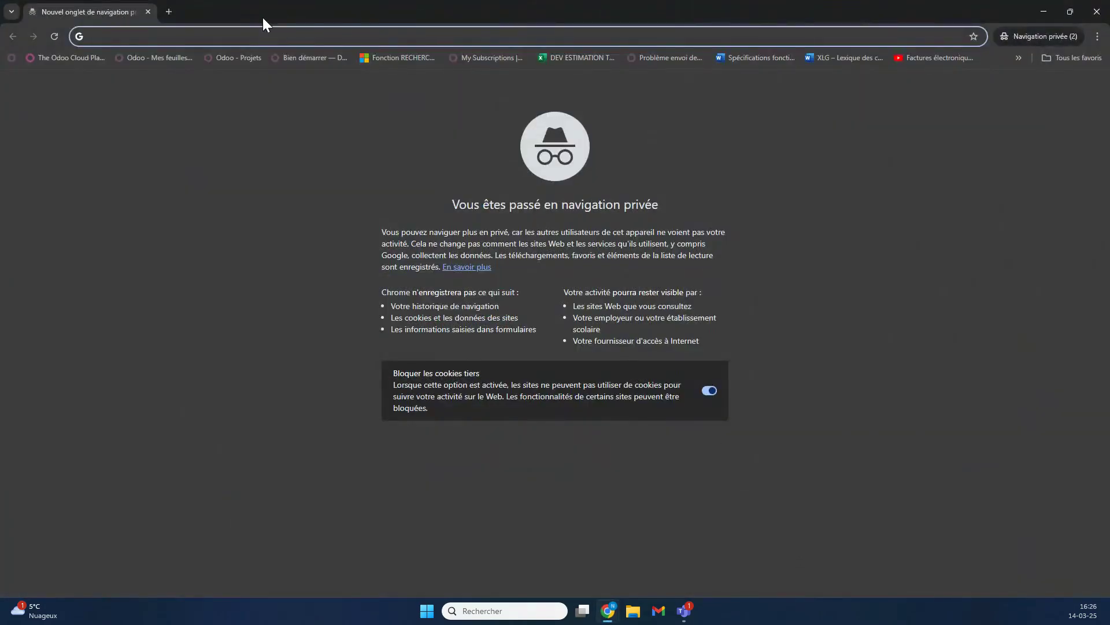
{"action": "type", "text": "https://edu-v18smi.odoo.com"}
{"action": "key", "text": "Return"}
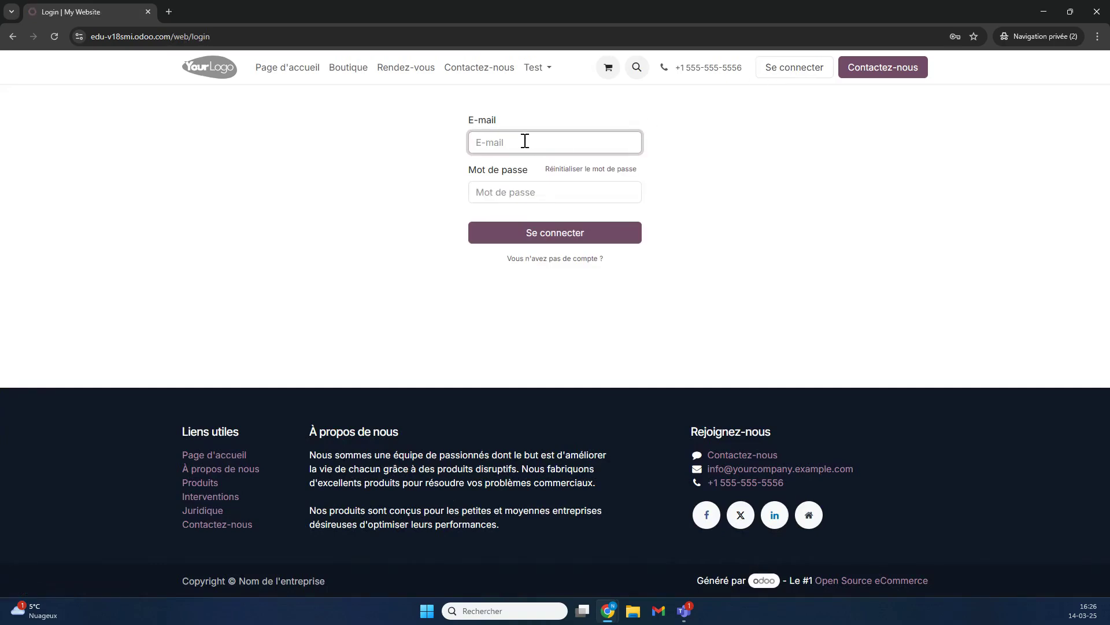
Log in with the customer's e-mail and password, retrying after the wrong-password error.
{"action": "left_click", "coordinate": [525, 140]}
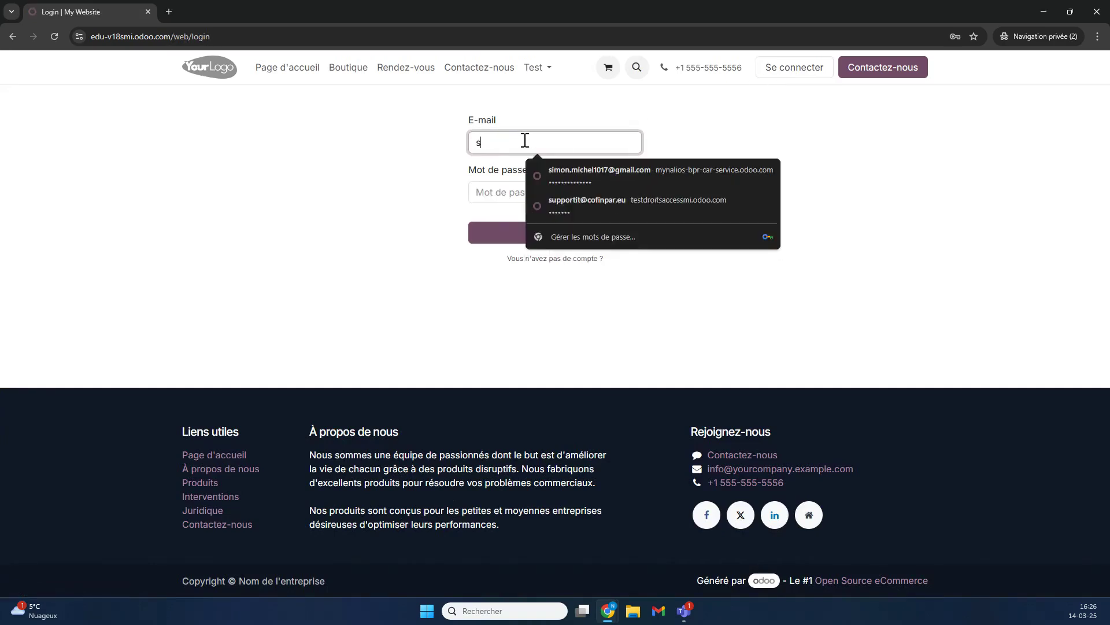
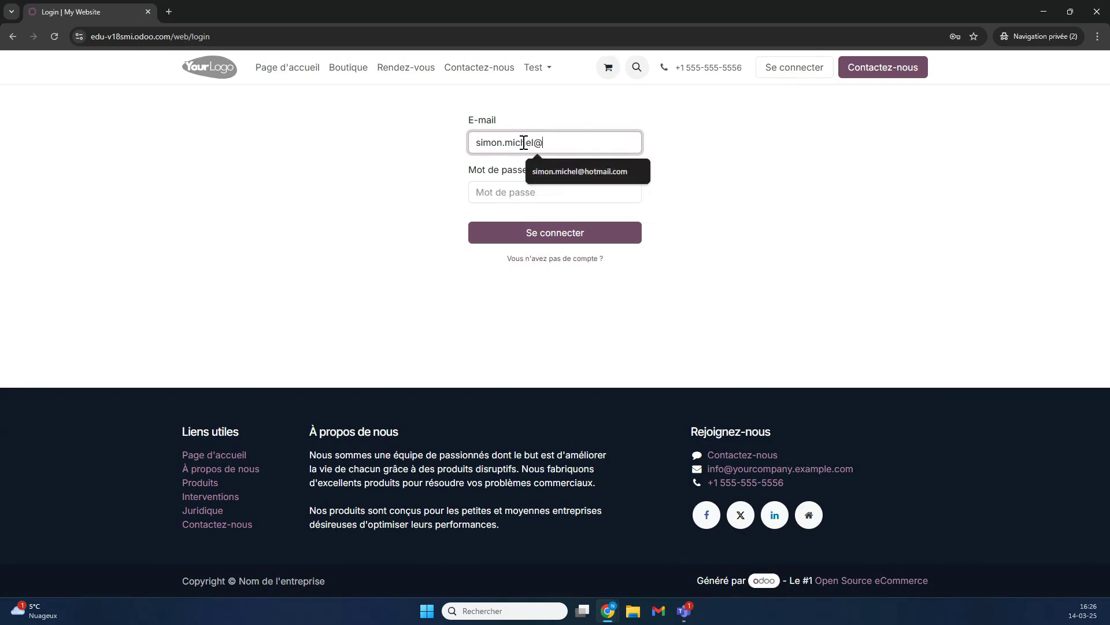
{"action": "key", "text": "Tab"}
{"action": "type", "text": "••"}
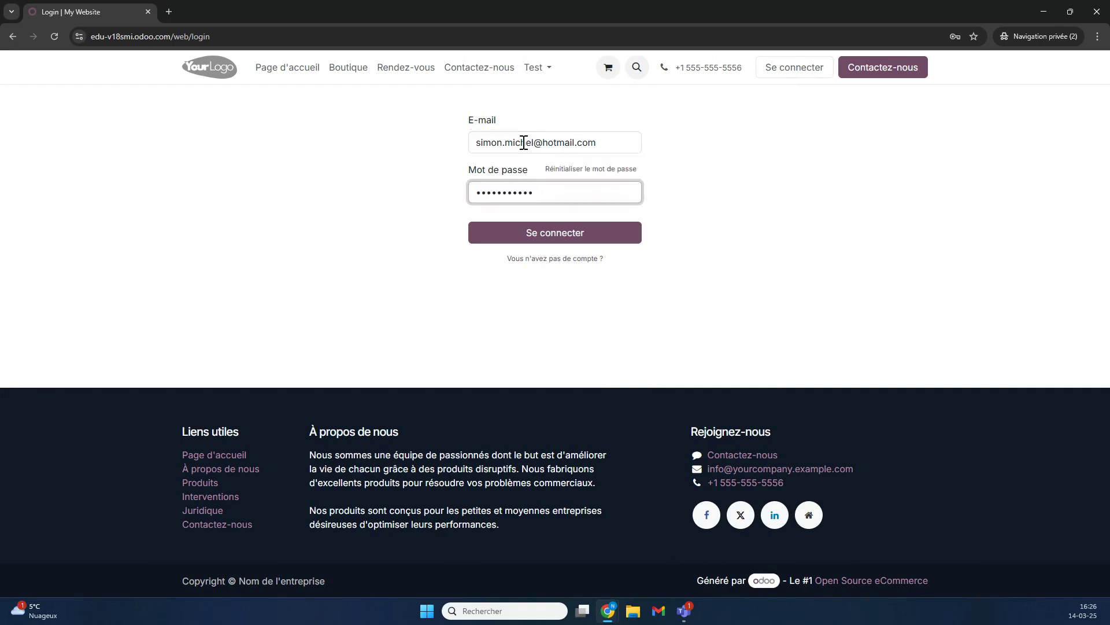
{"action": "type", "text": "••"}
{"action": "key", "text": "BackSpace"}
{"action": "key", "text": "BackSpace"}
{"action": "key", "text": "BackSpace"}
{"action": "key", "text": "BackSpace"}
{"action": "type", "text": "••"}
{"action": "left_click", "coordinate": [548, 235]}
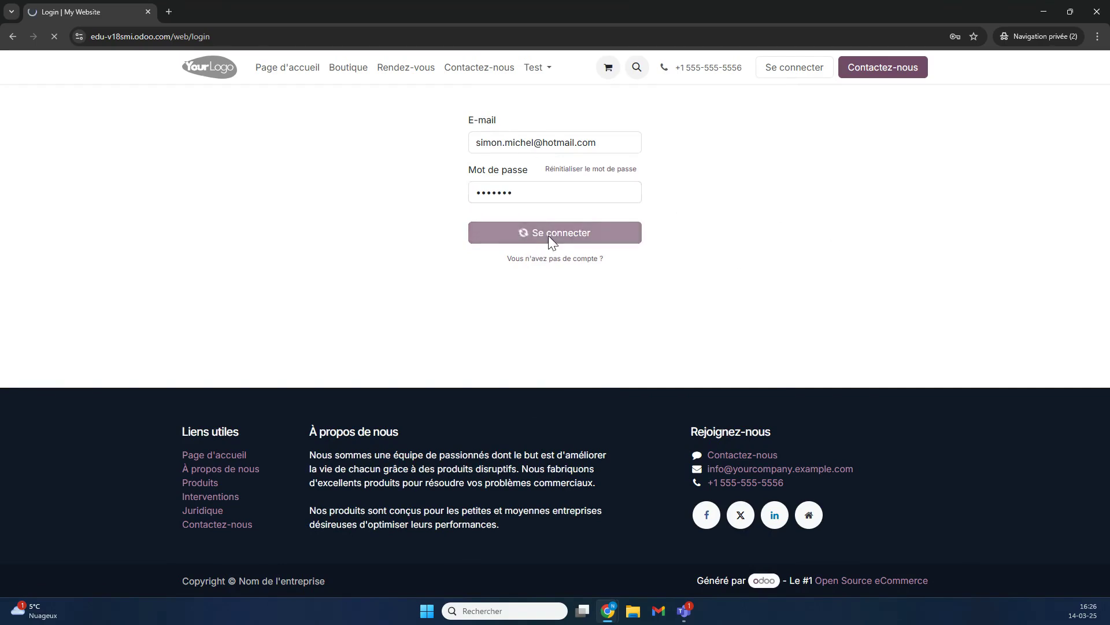
{"action": "type", "text": "••"}
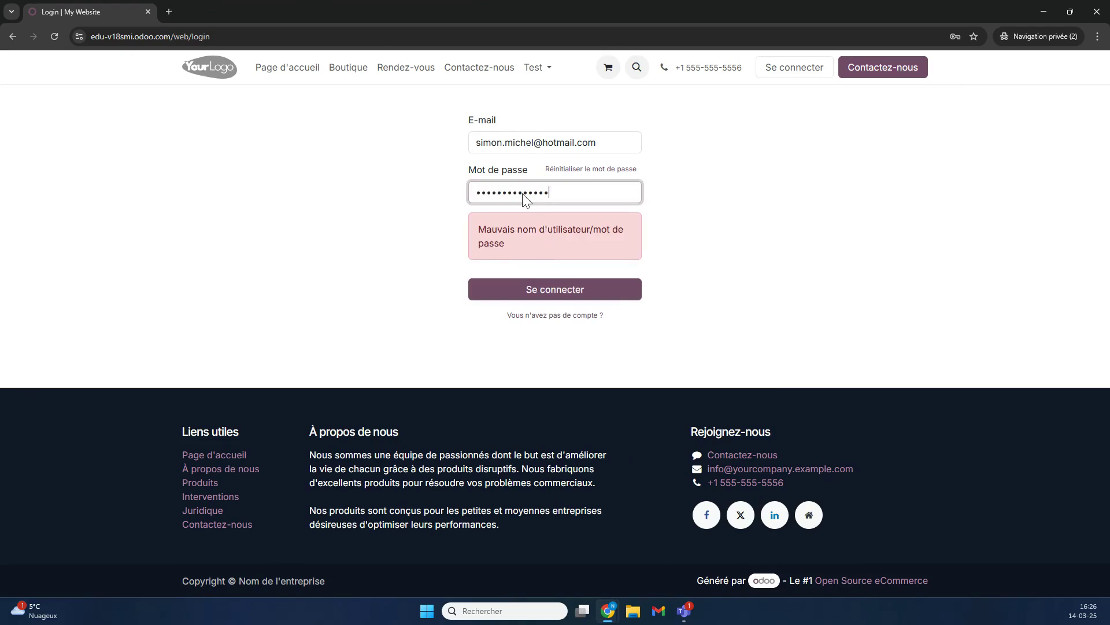
{"action": "key", "text": "Return"}
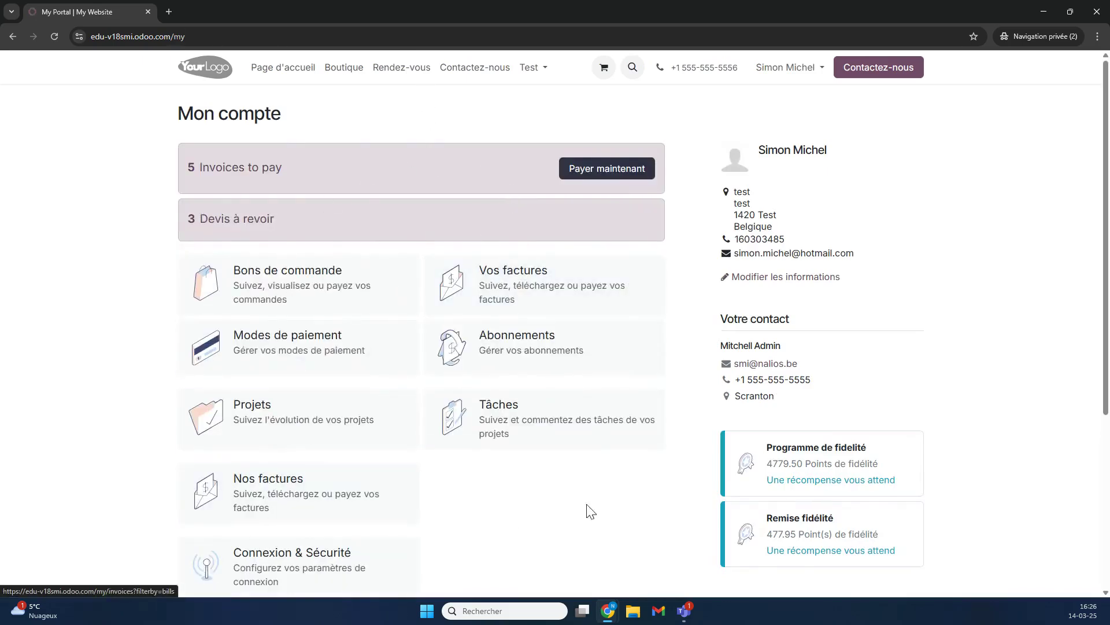
Check the portal account and its purchase orders, then minimize the private window.
{"action": "scroll", "coordinate": [349, 312], "scroll_direction": "down", "scroll_amount": 1}
{"action": "scroll", "coordinate": [350, 312], "scroll_direction": "down", "scroll_amount": 3}
{"action": "scroll", "coordinate": [324, 232], "scroll_direction": "up", "scroll_amount": 2}
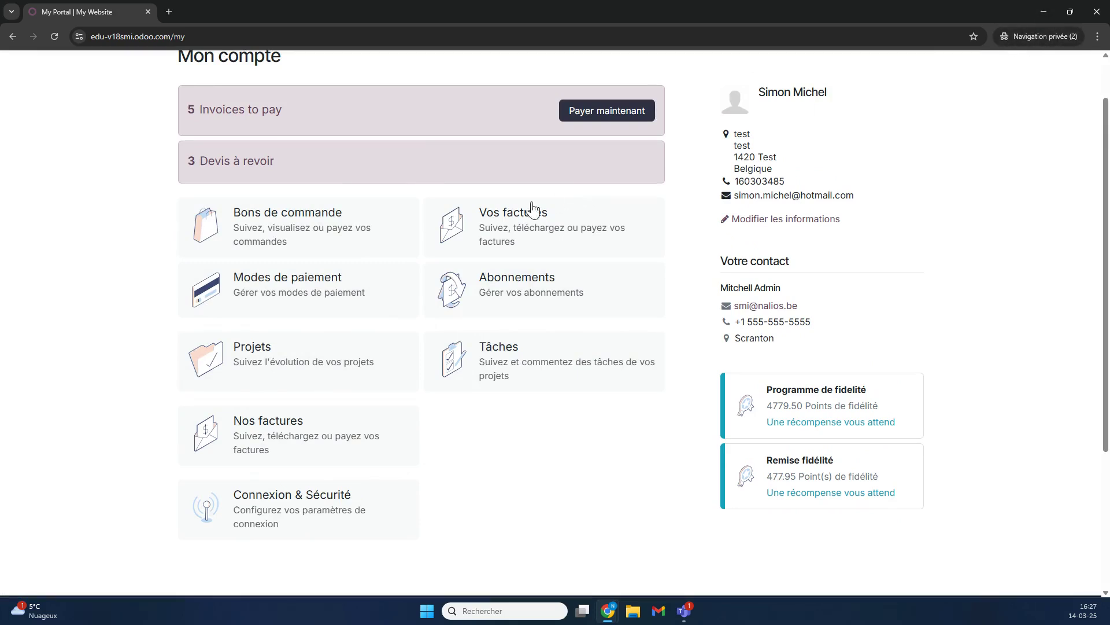
{"action": "left_click", "coordinate": [301, 232]}
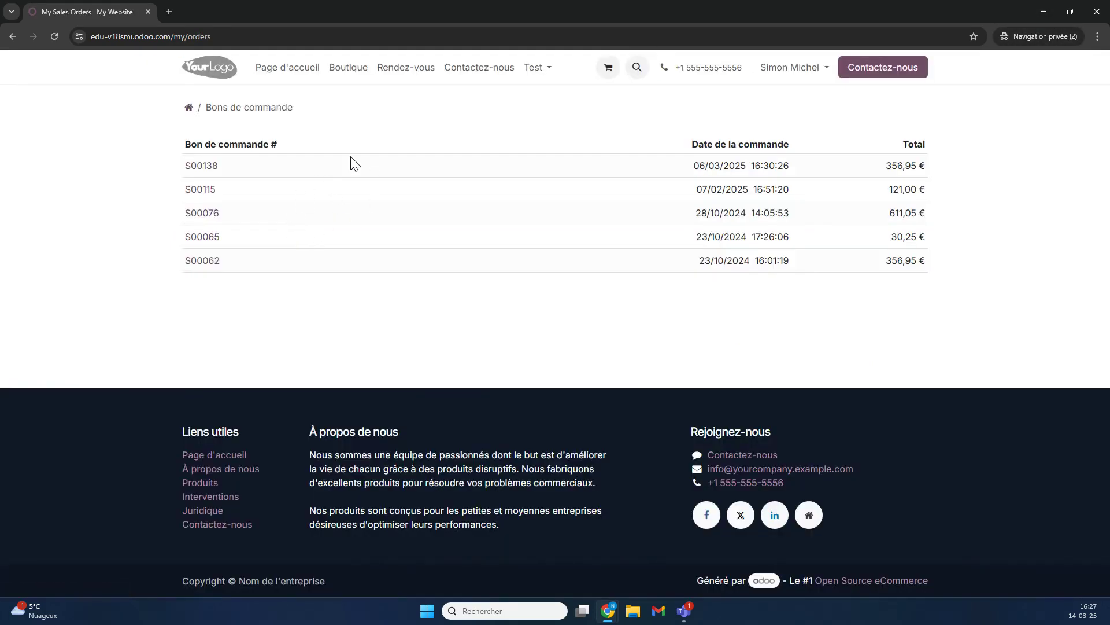
{"action": "left_click", "coordinate": [13, 36]}
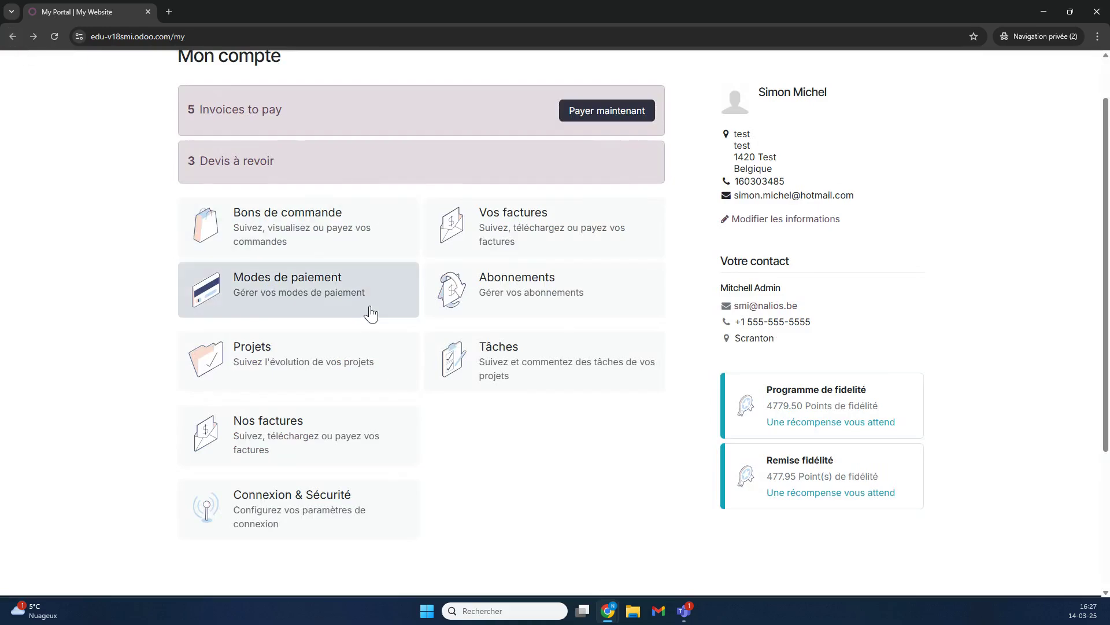
{"action": "left_click", "coordinate": [1045, 12]}
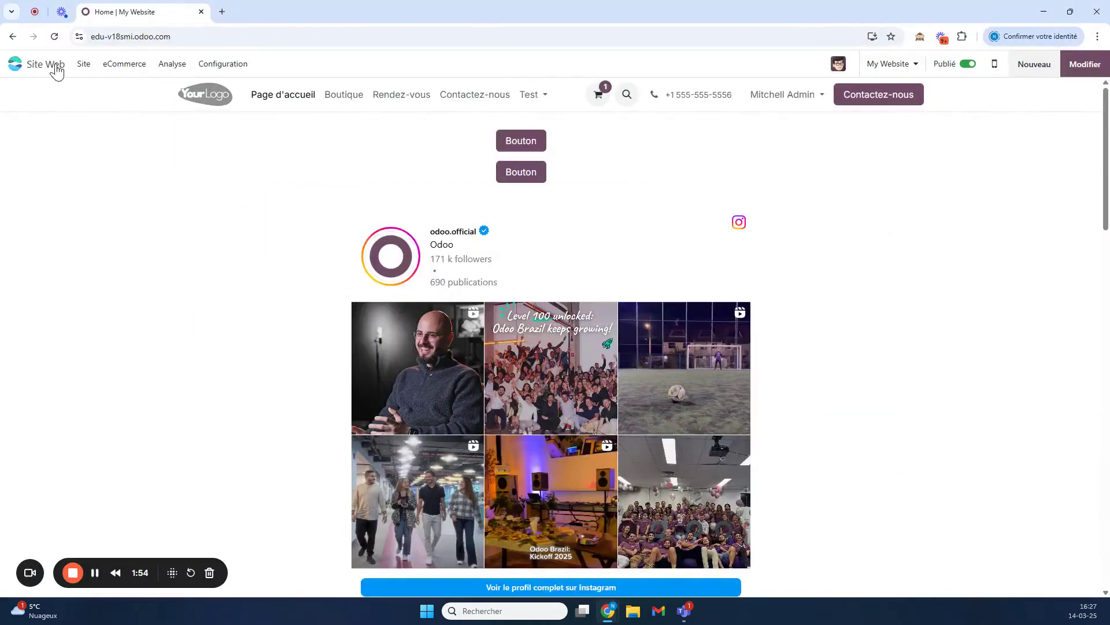
Leave the website and open the Connaissances app via the 'conn' search.
{"action": "left_click", "coordinate": [24, 66]}
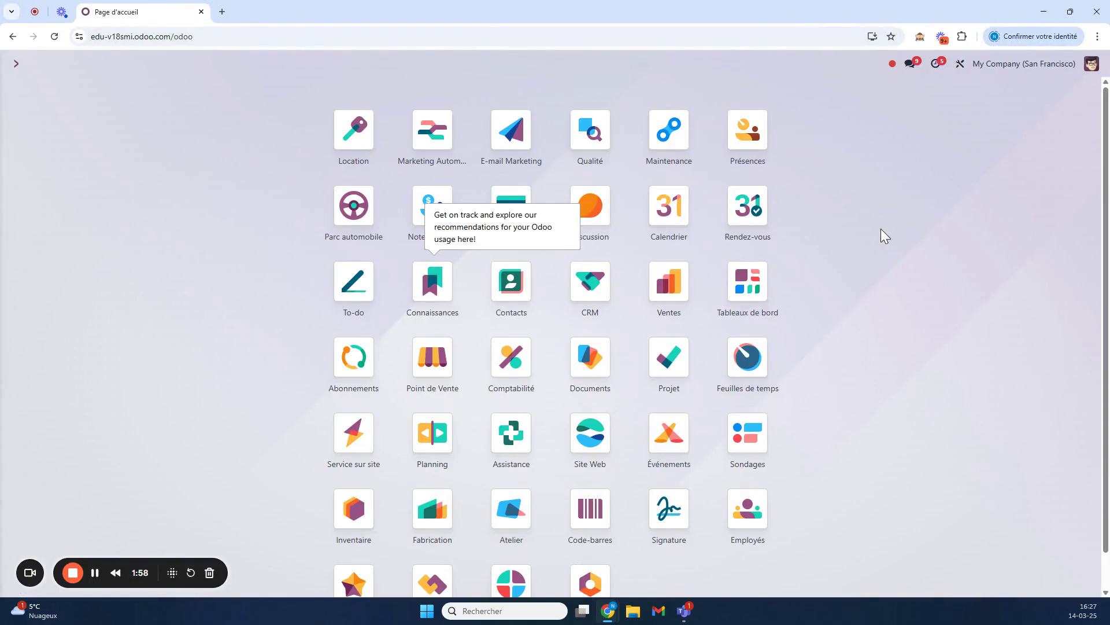
{"action": "type", "text": "conn"}
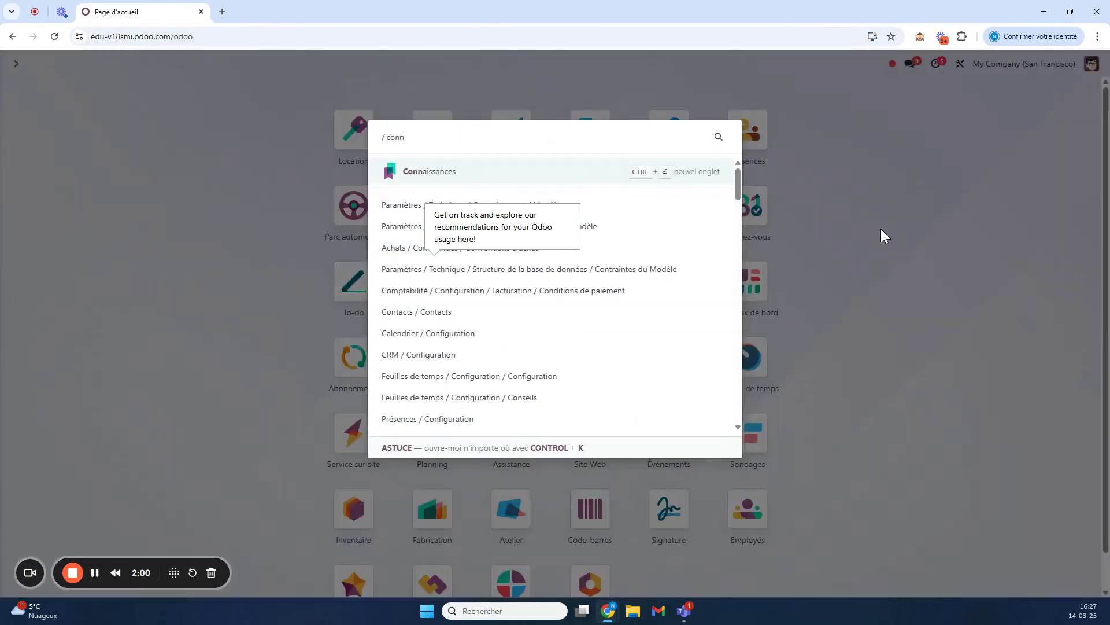
{"action": "key", "text": "Return"}
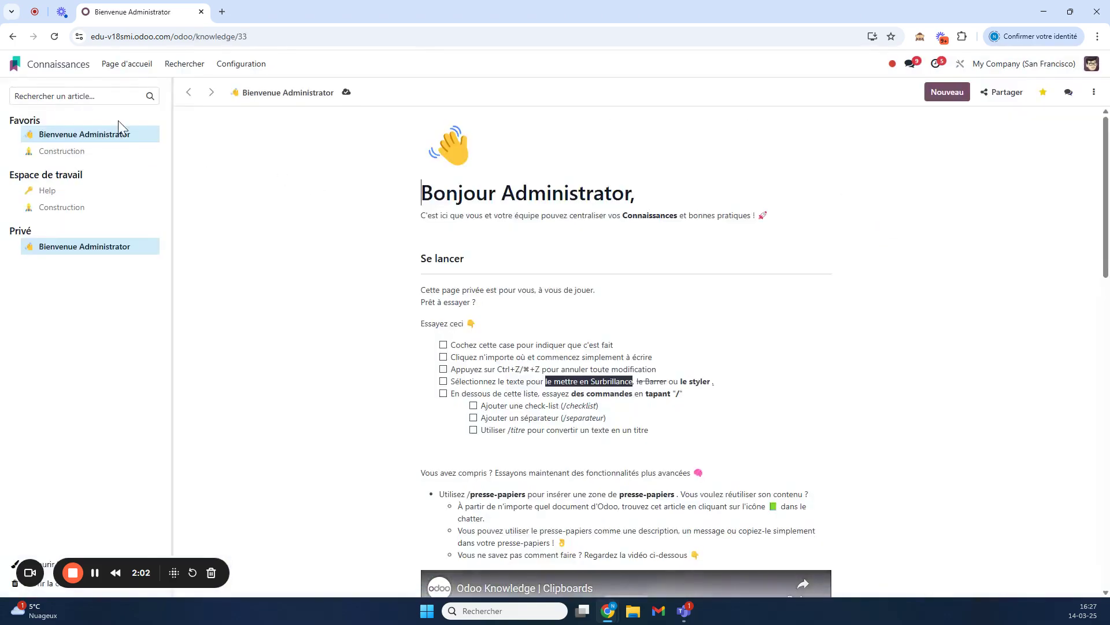
{"action": "scroll", "coordinate": [627, 347], "scroll_direction": "down", "scroll_amount": 8}
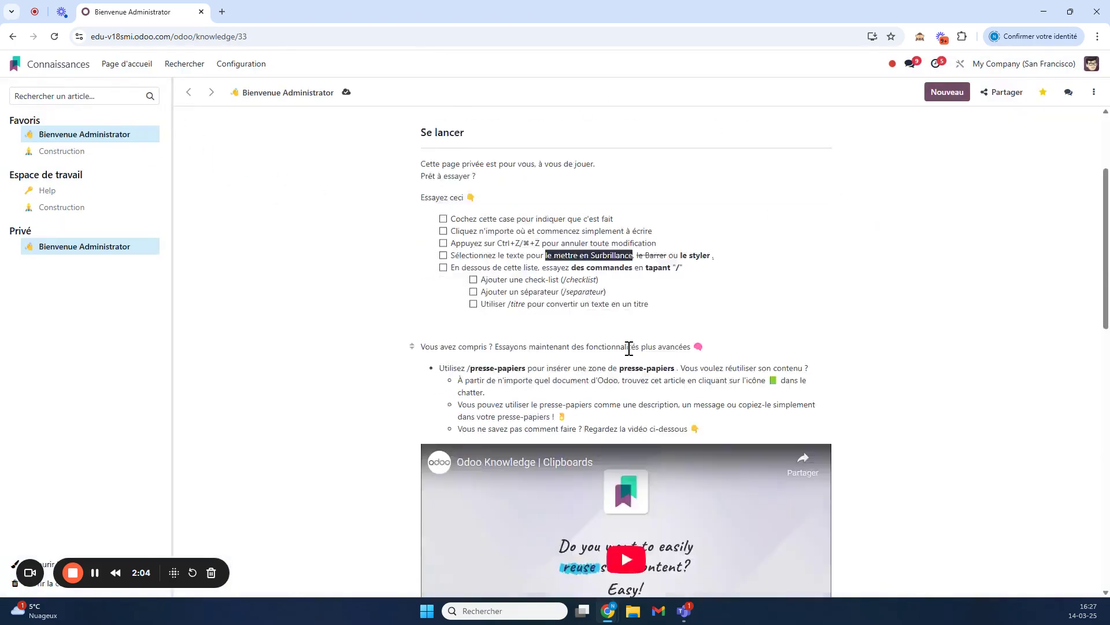
{"action": "scroll", "coordinate": [905, 132], "scroll_direction": "up", "scroll_amount": 8}
Invite the portal contact to the article with 'Peut modifier' permission.
{"action": "left_click", "coordinate": [1014, 93]}
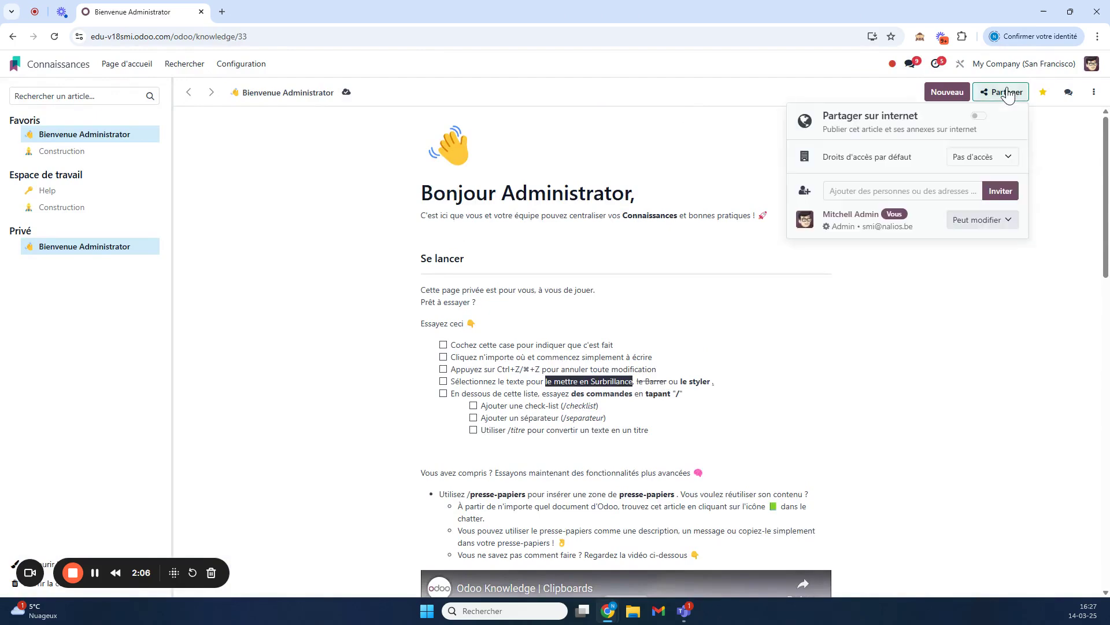
{"action": "left_click", "coordinate": [867, 196]}
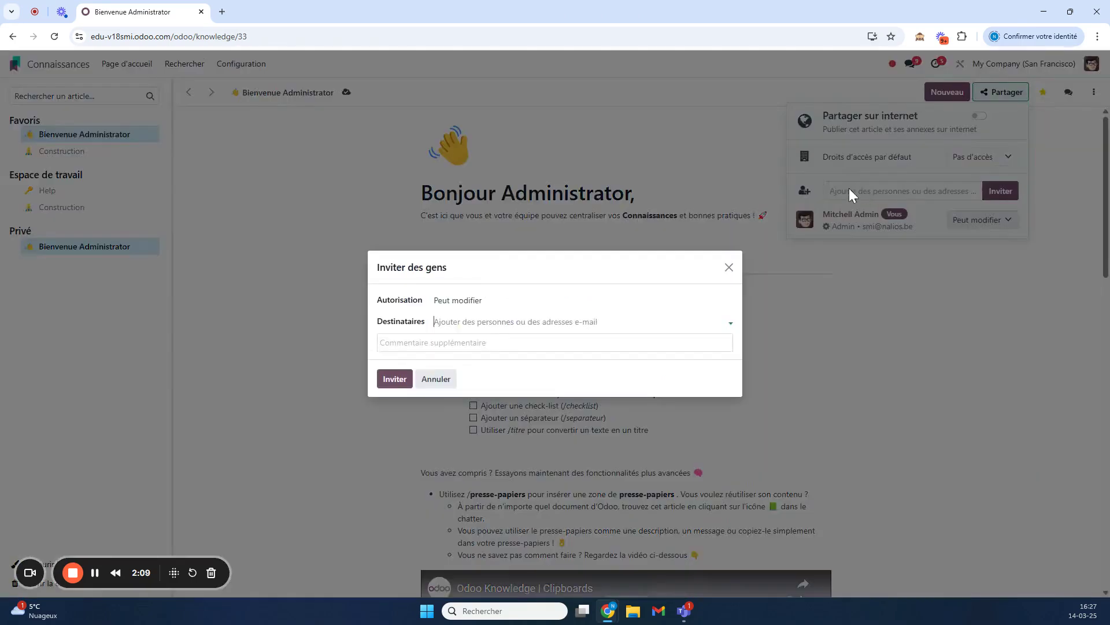
{"action": "left_click", "coordinate": [444, 322]}
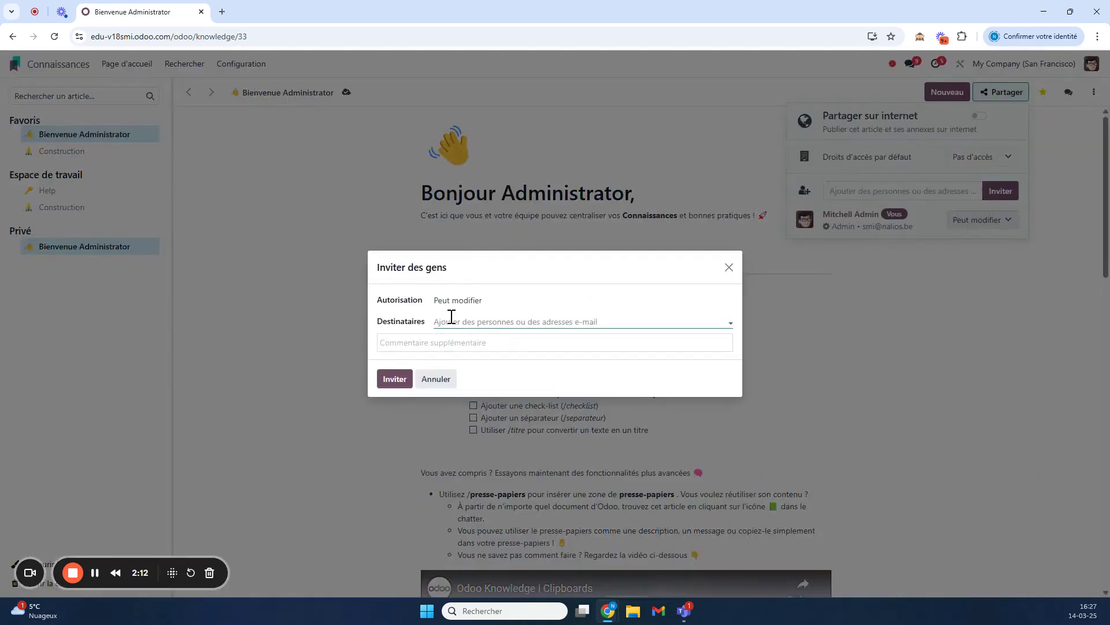
{"action": "left_click", "coordinate": [465, 318]}
{"action": "type", "text": "simon"}
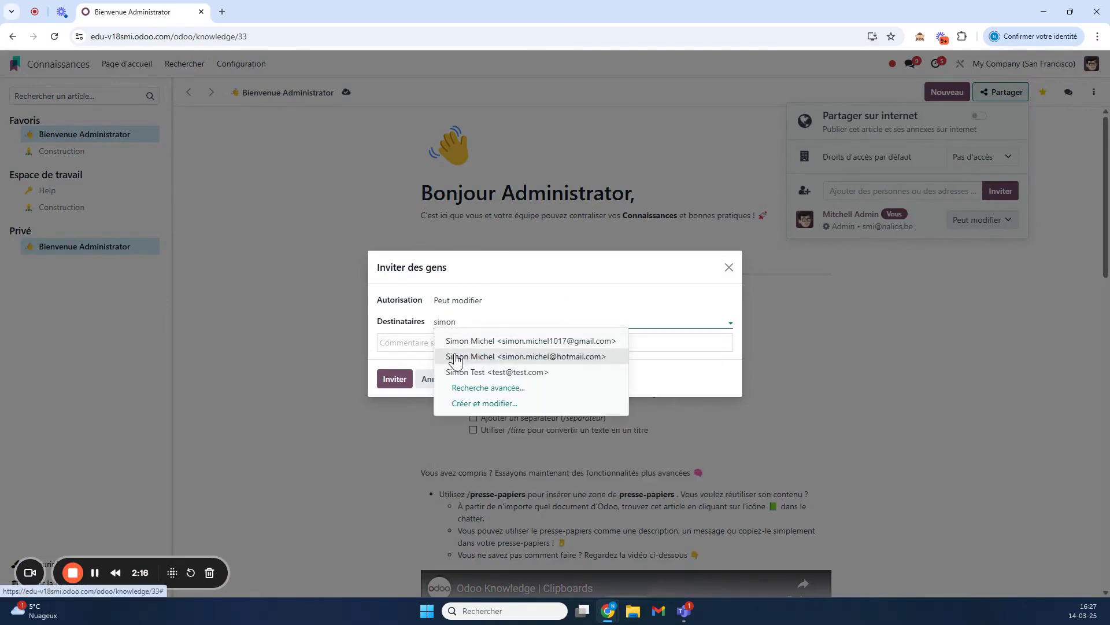
{"action": "left_click", "coordinate": [472, 356]}
{"action": "left_click", "coordinate": [488, 301]}
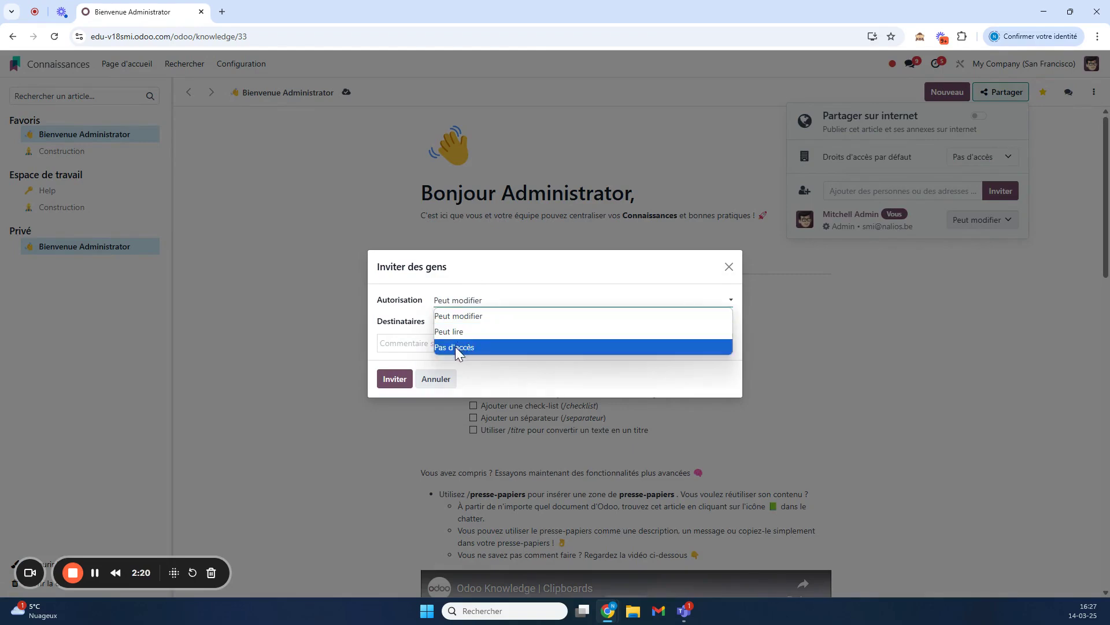
{"action": "left_click", "coordinate": [463, 316]}
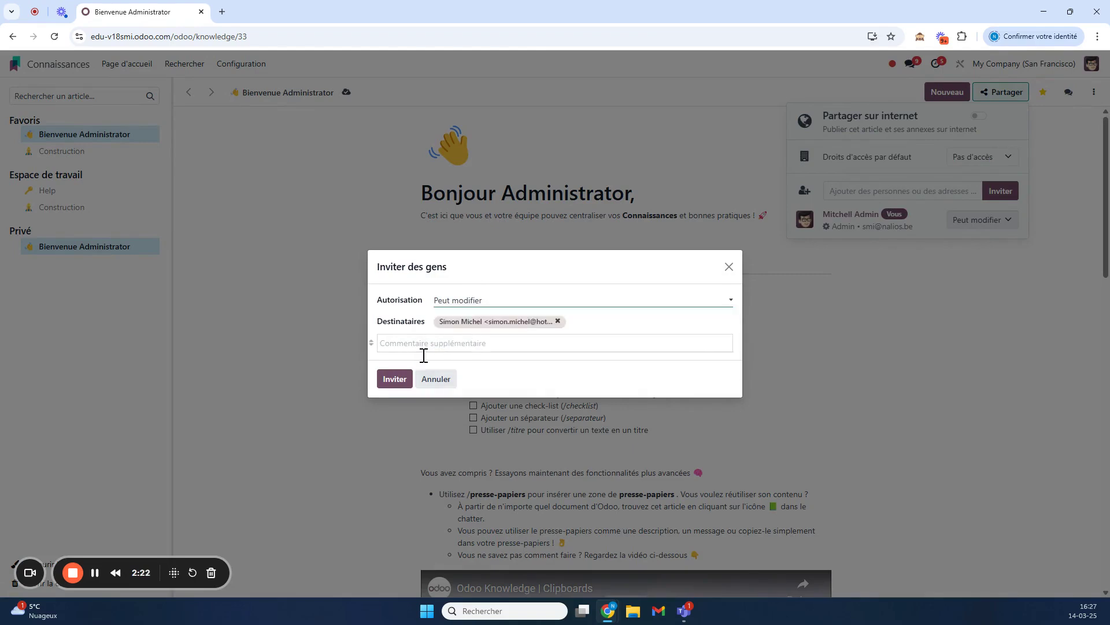
{"action": "left_click", "coordinate": [394, 379]}
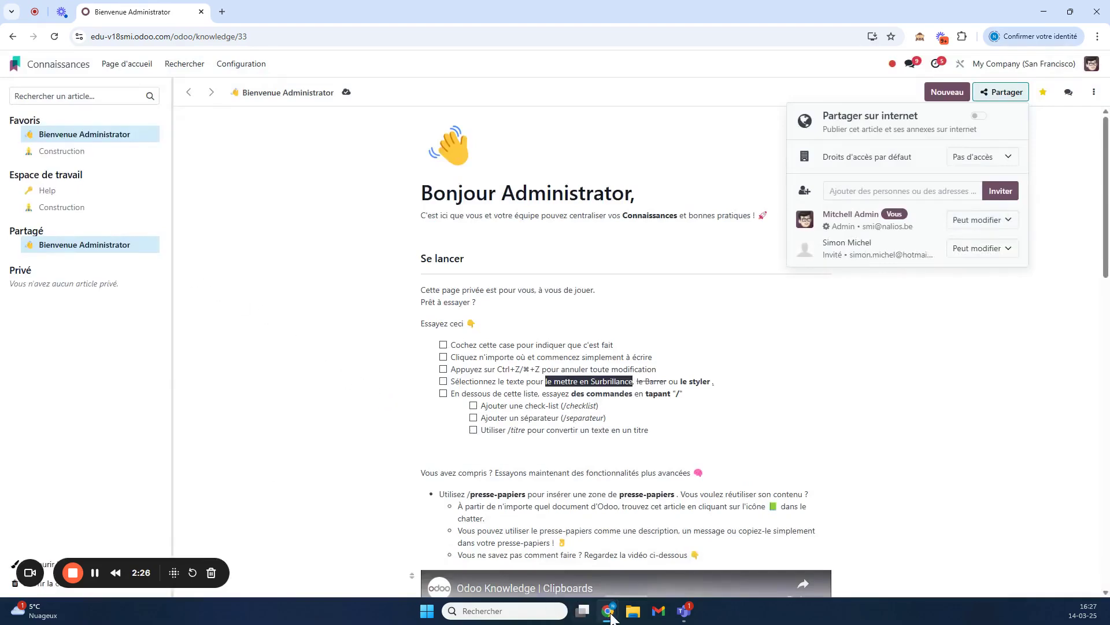
{"action": "mouse_move", "coordinate": [607, 611]}
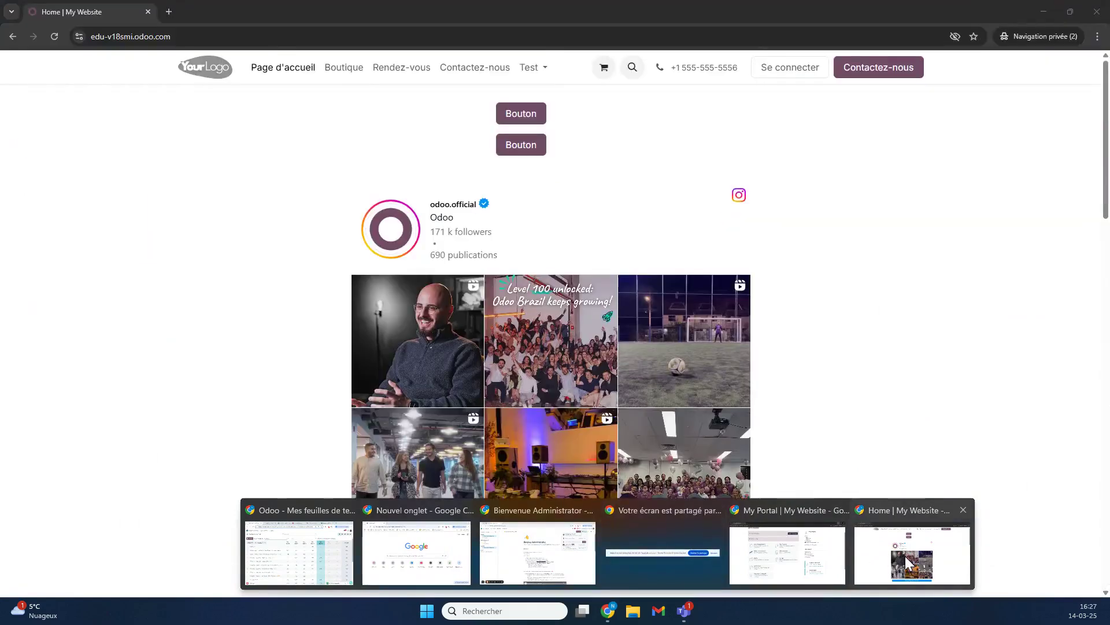
Reload the customer's portal account page and open its Connaissances card.
{"action": "left_click", "coordinate": [908, 562]}
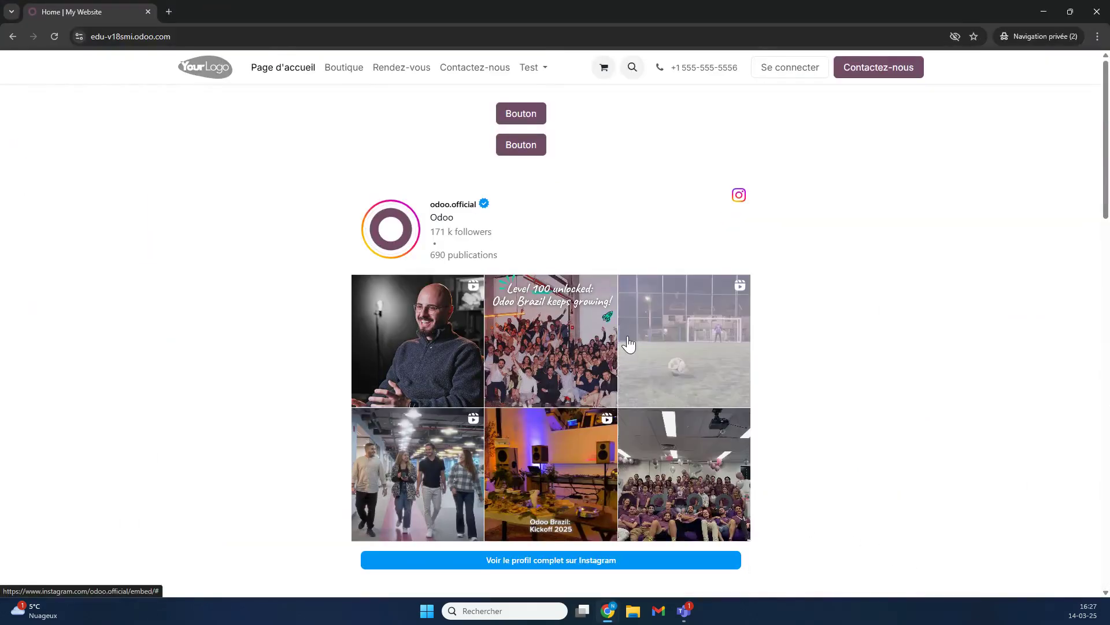
{"action": "left_click", "coordinate": [1097, 12]}
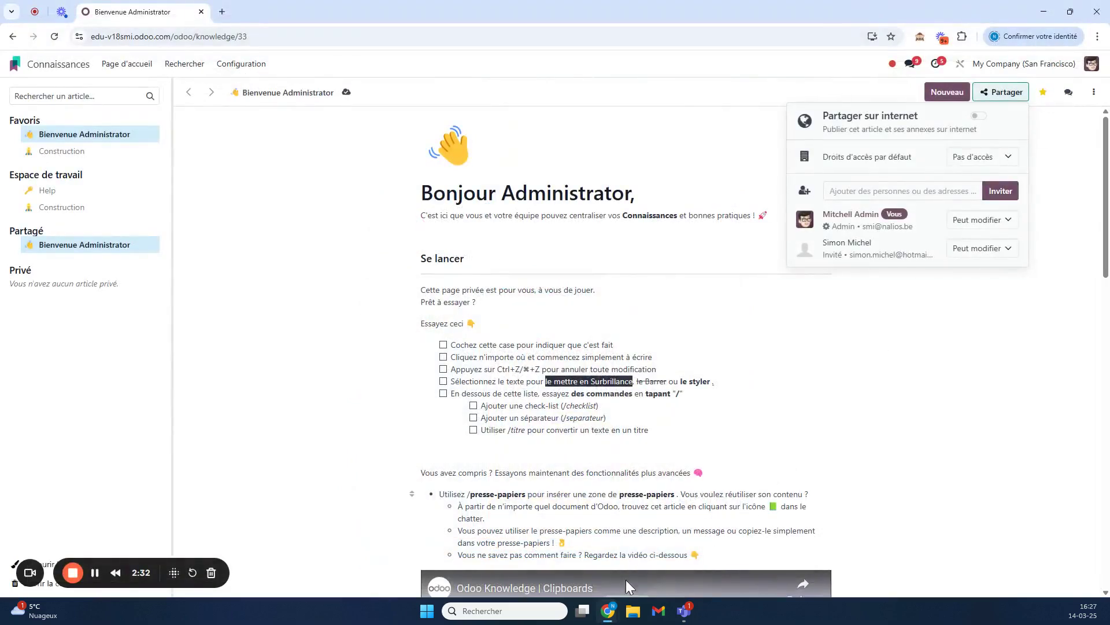
{"action": "mouse_move", "coordinate": [607, 611]}
{"action": "left_click", "coordinate": [723, 552]}
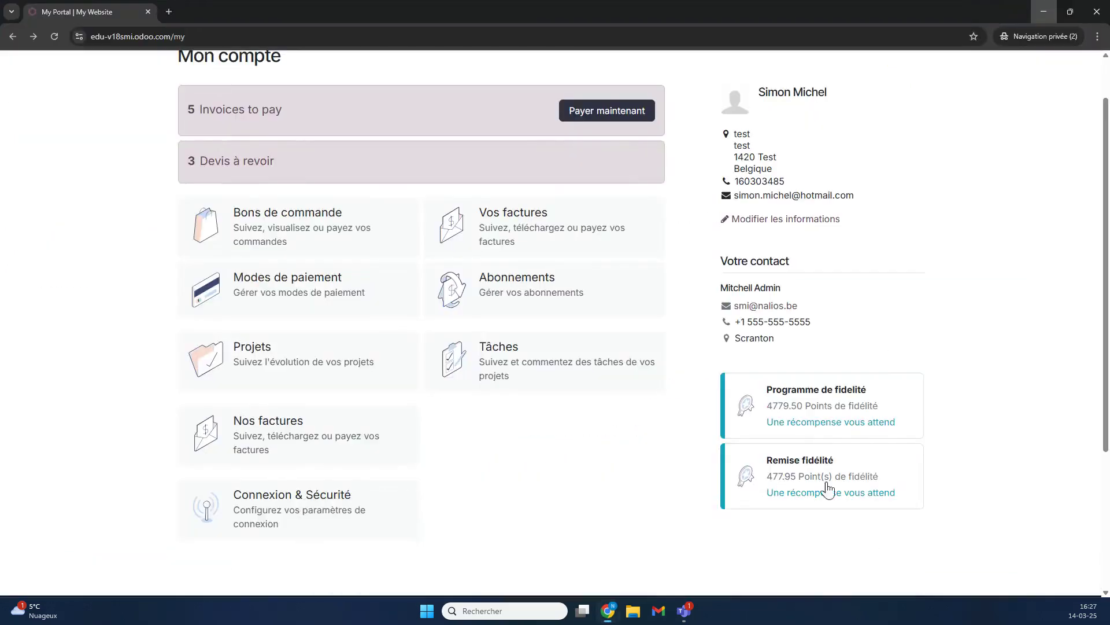
{"action": "left_click", "coordinate": [55, 37]}
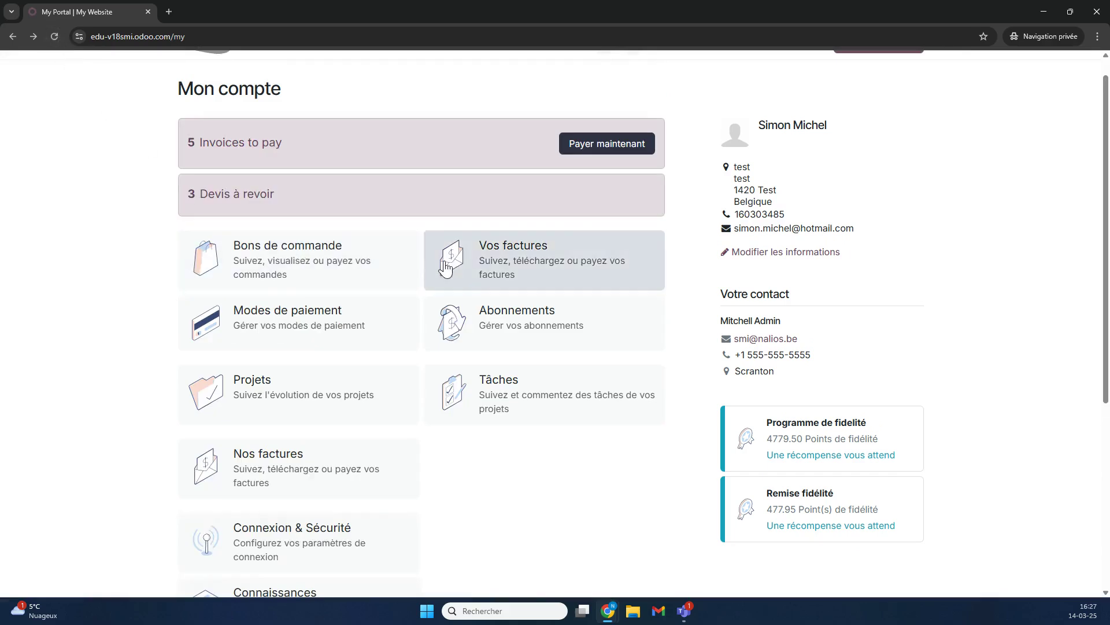
{"action": "scroll", "coordinate": [472, 360], "scroll_direction": "down", "scroll_amount": 2}
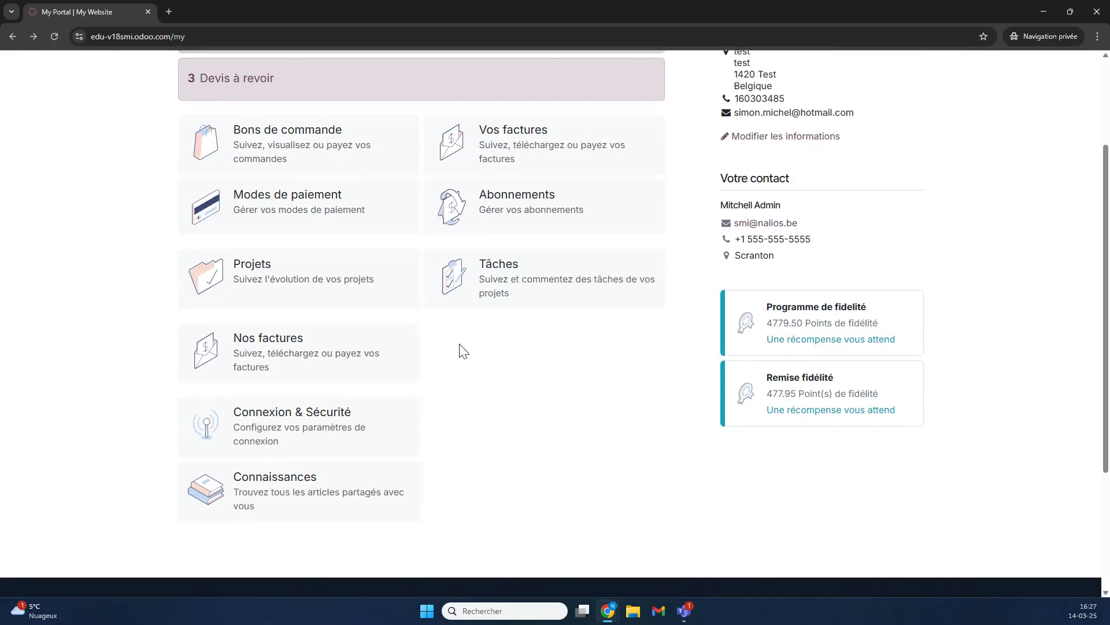
{"action": "left_click", "coordinate": [280, 493]}
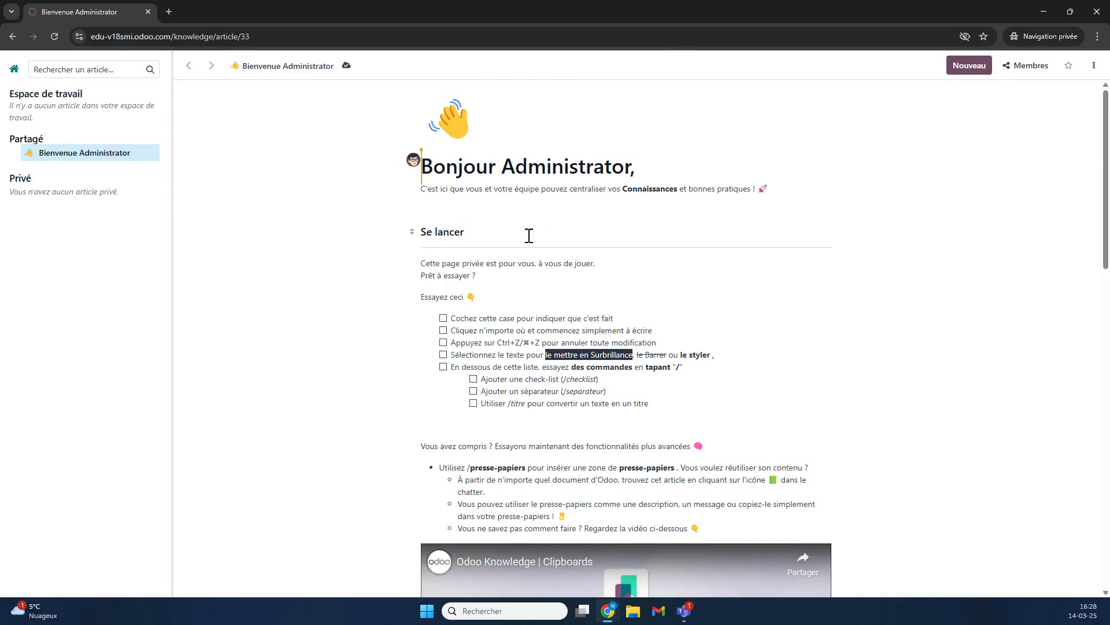
As the portal contact, add a new 'Modification test' line below the article's intro.
{"action": "left_click", "coordinate": [807, 182]}
{"action": "key", "text": "Return"}
{"action": "type", "text": "Modif"}
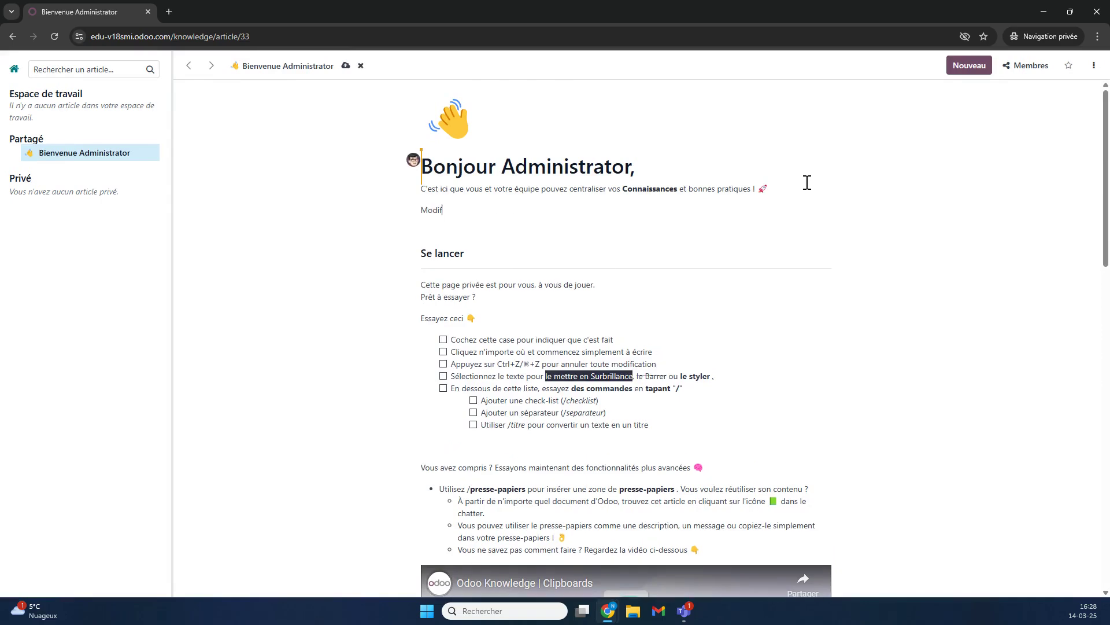
{"action": "type", "text": "ication test"}
Return to the admin window and reload the article to see the portal edit.
{"action": "left_click", "coordinate": [1045, 18]}
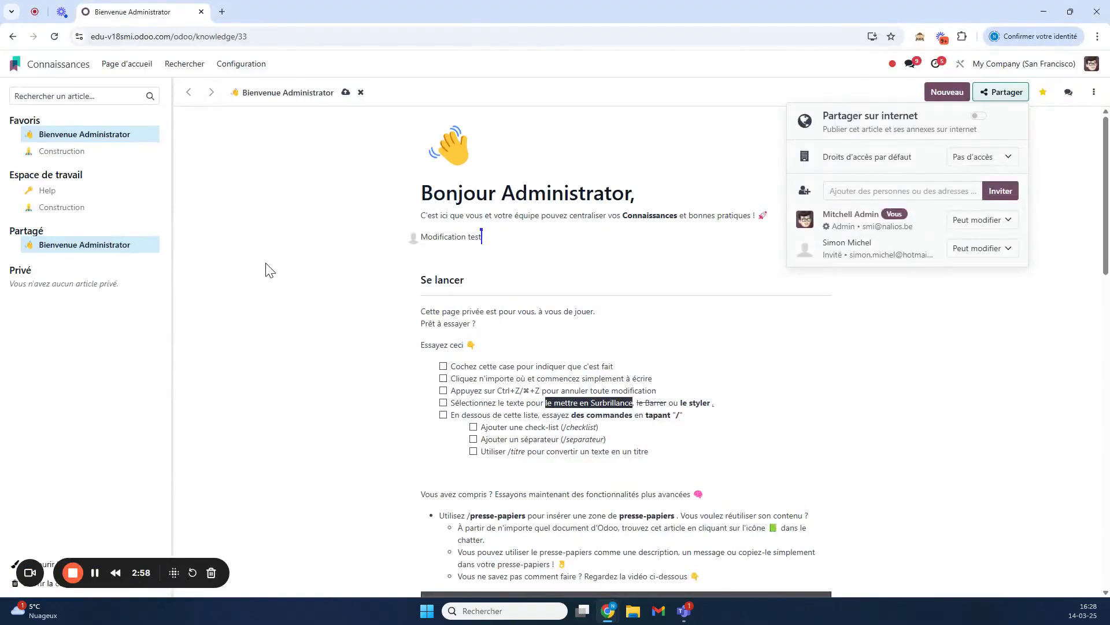
{"action": "left_click", "coordinate": [293, 284]}
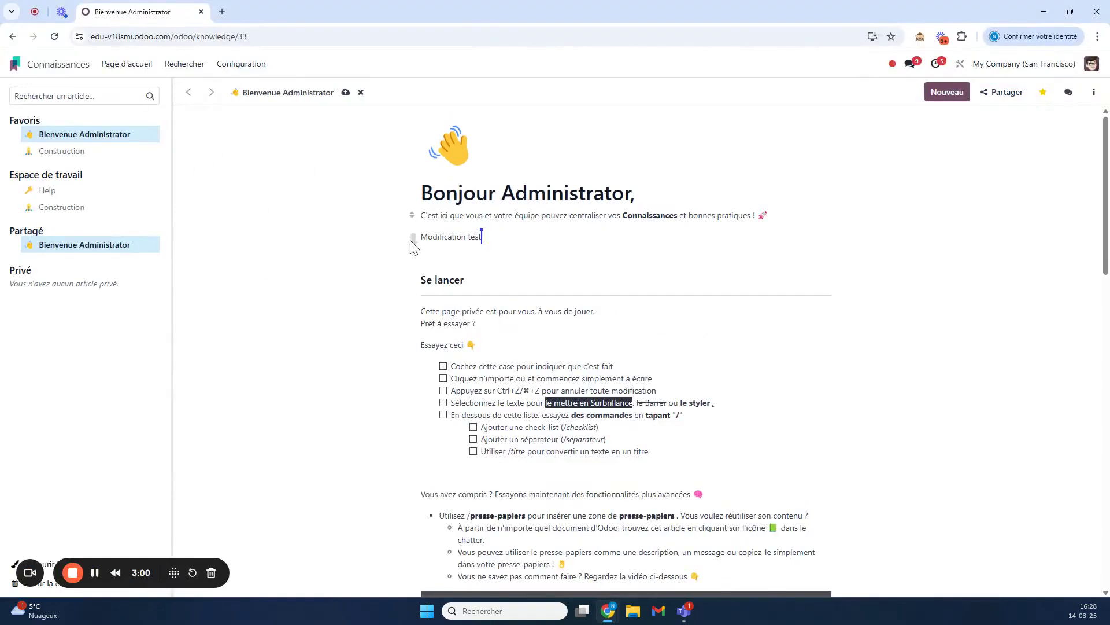
{"action": "left_click", "coordinate": [54, 37]}
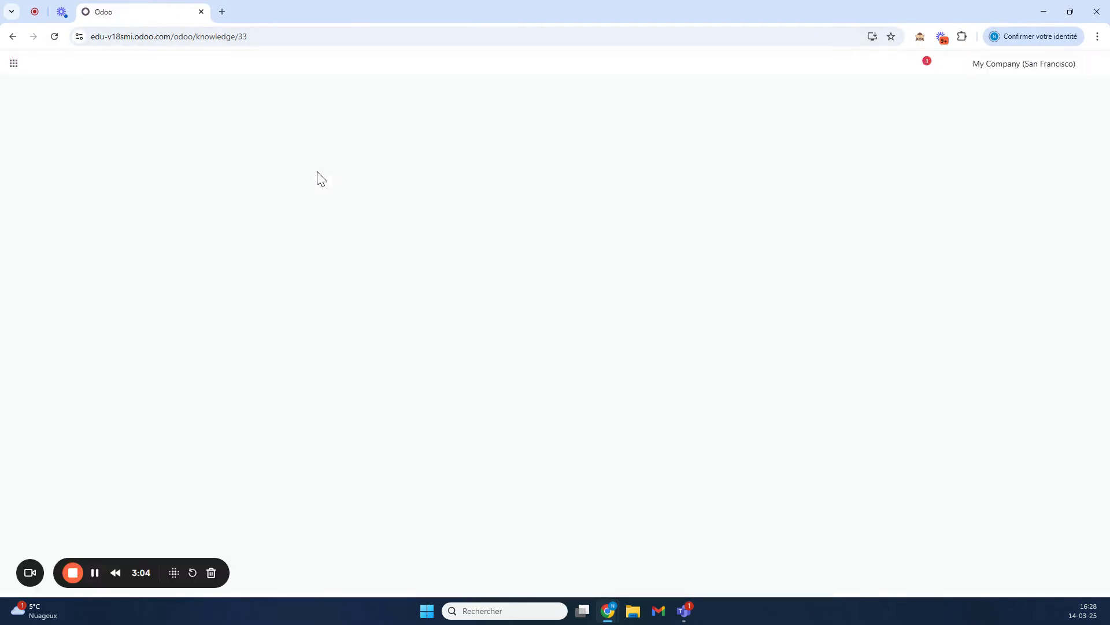